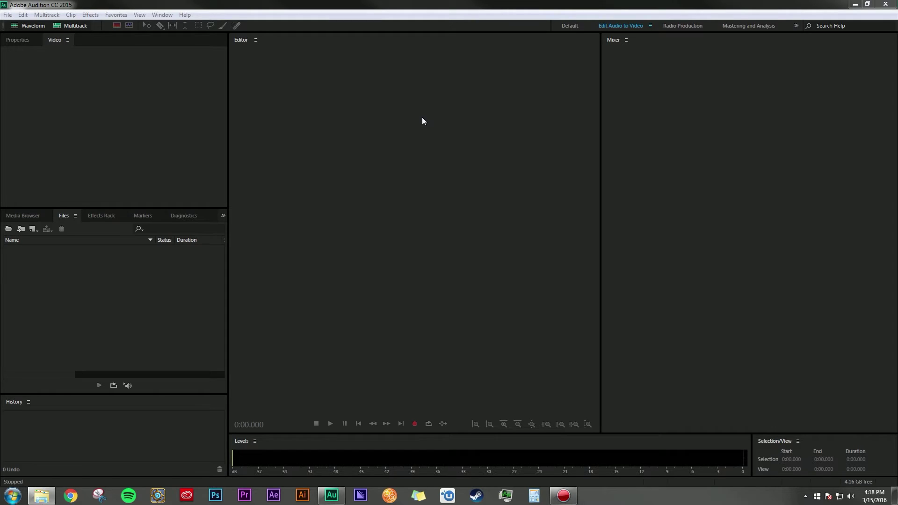
pyautogui.click(406, 6)
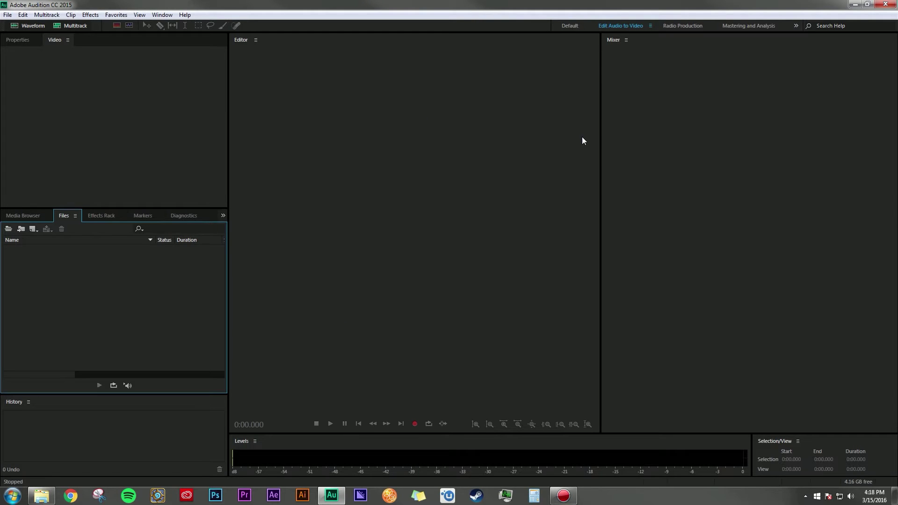
pyautogui.click(162, 15)
pyautogui.moveTo(171, 28)
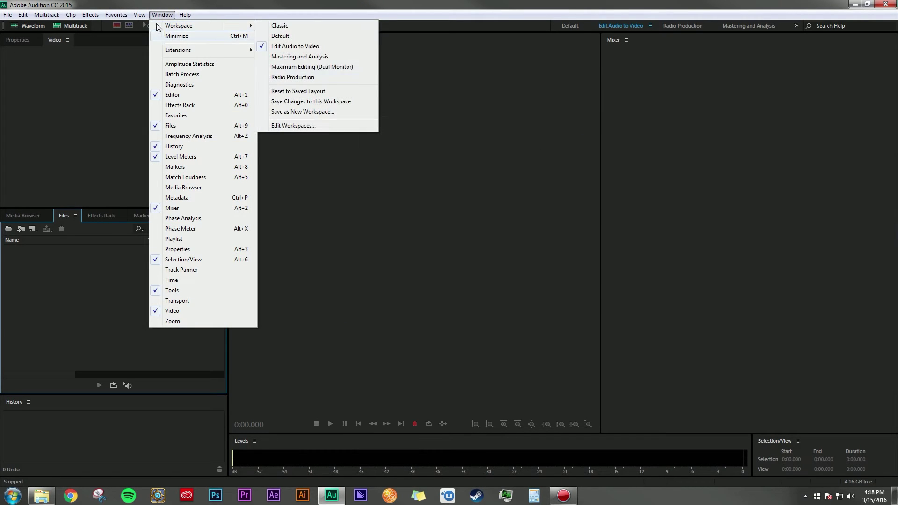
pyautogui.click(161, 15)
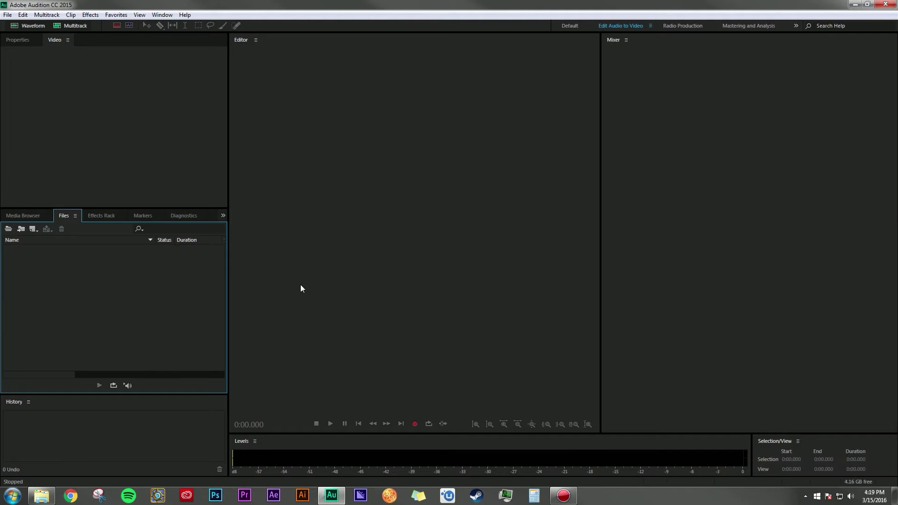
pyautogui.click(64, 216)
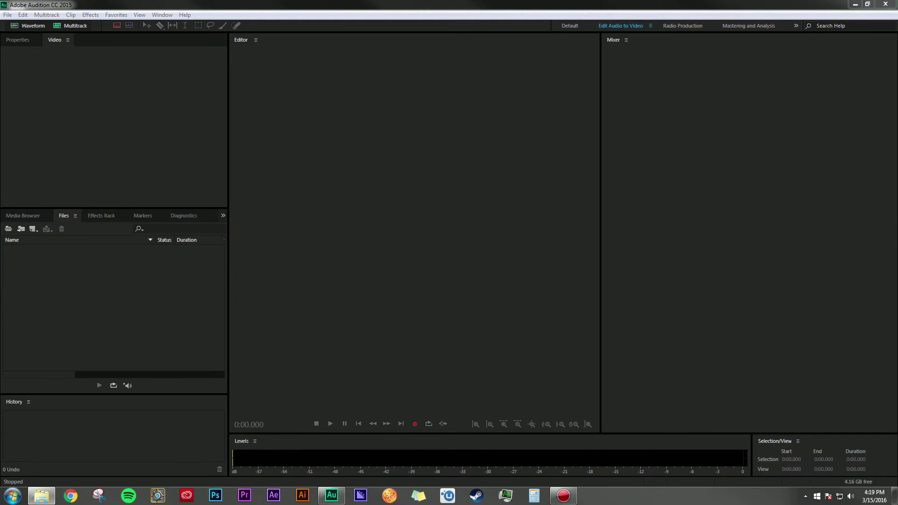
# Step: Drag the eleven WB_Trauma WAVs from the sampler folder into the Files panel, then minimize Explorer
pyautogui.moveTo(577, 110); pyautogui.dragTo(526, 94)
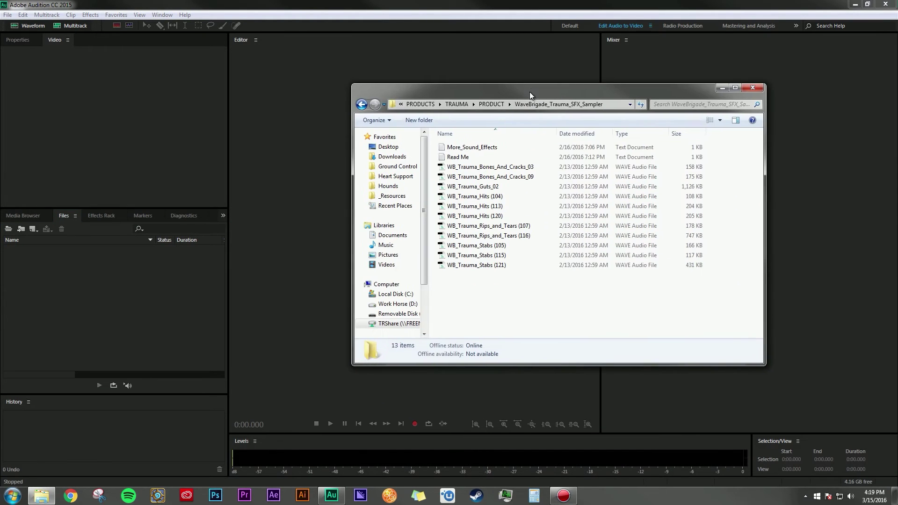
pyautogui.click(460, 167)
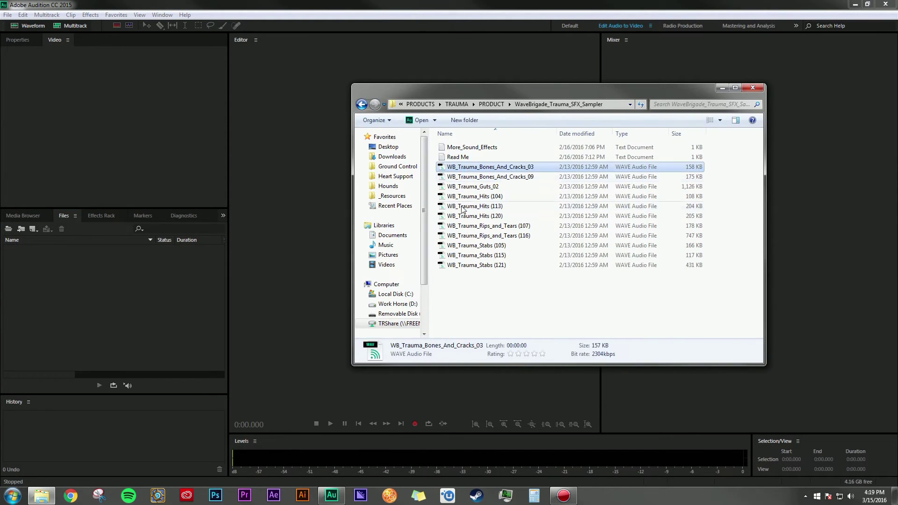
pyautogui.keyDown('shift'); pyautogui.click(465, 265); pyautogui.keyUp('shift')
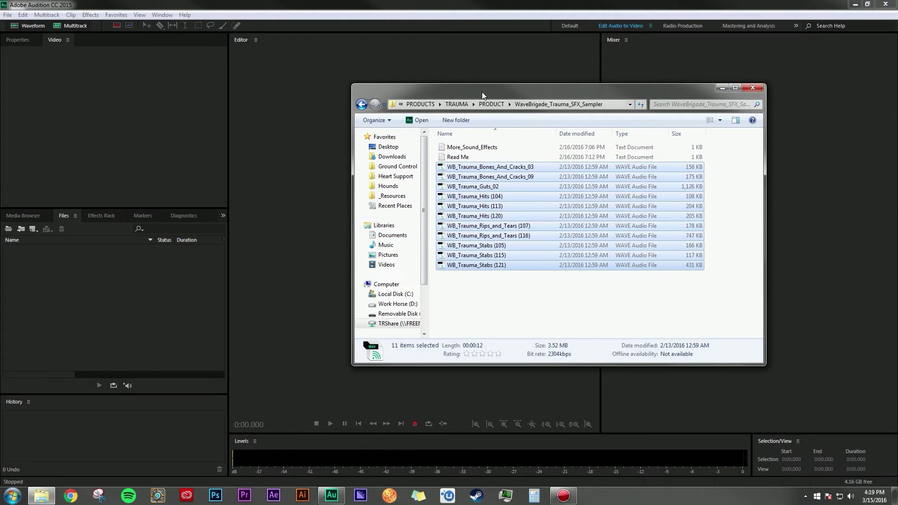
pyautogui.moveTo(482, 90); pyautogui.dragTo(444, 94)
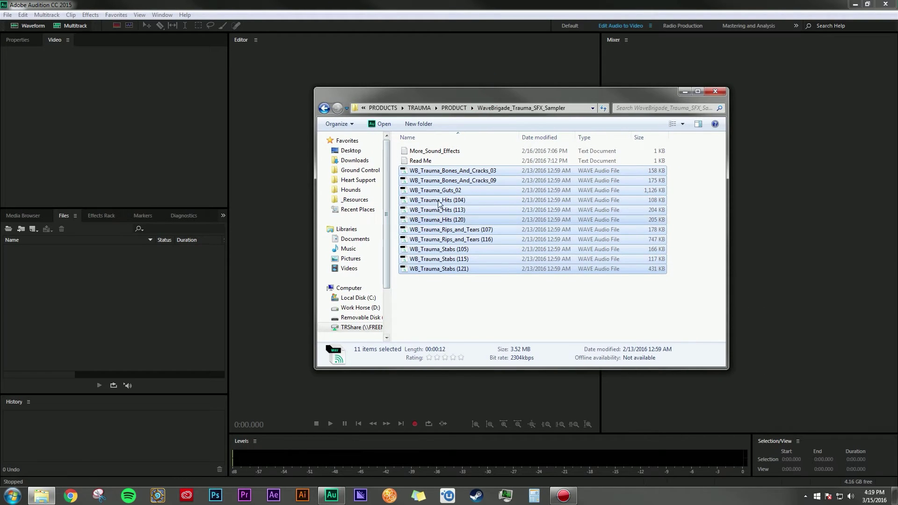
pyautogui.moveTo(444, 175); pyautogui.dragTo(156, 288)
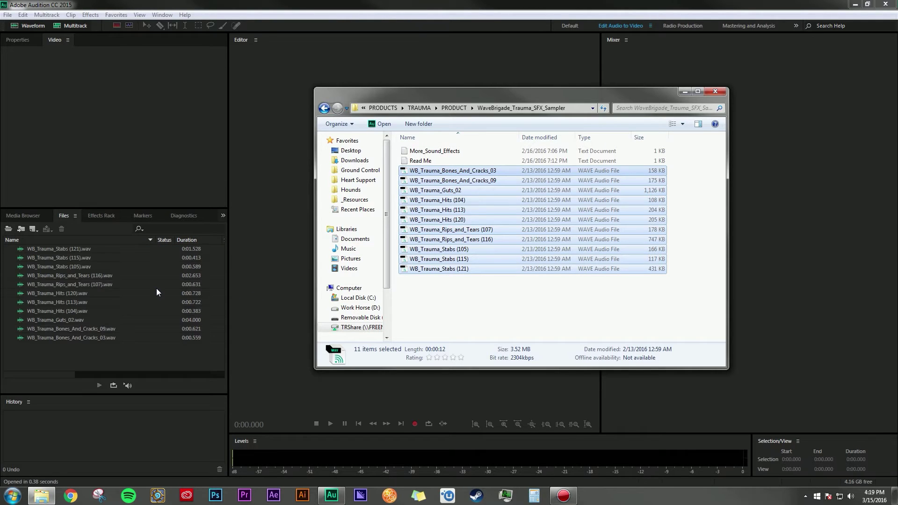
pyautogui.click(685, 91)
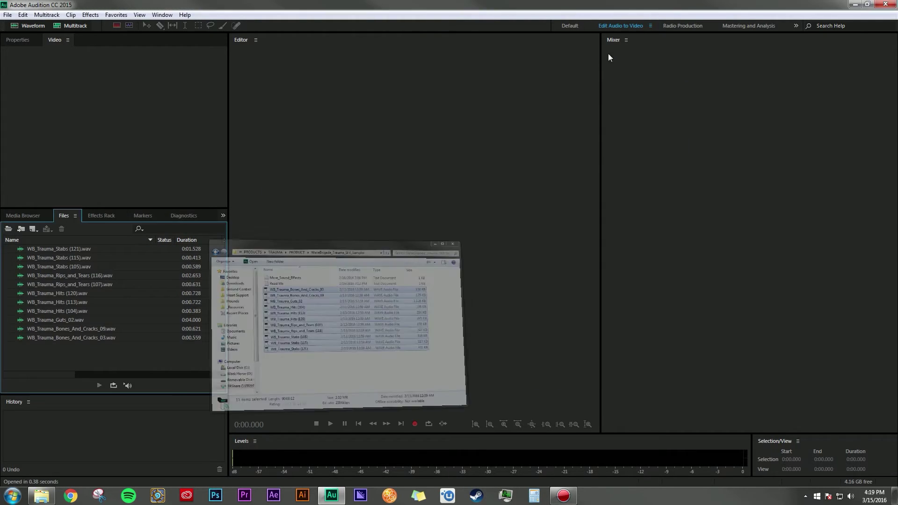
# Step: Select imported Trauma files in turn: Stabs (121), Rips_and_Tears (116), Bones_And_Cracks_03, Hits (120), Stabs (105)
pyautogui.click(70, 249)
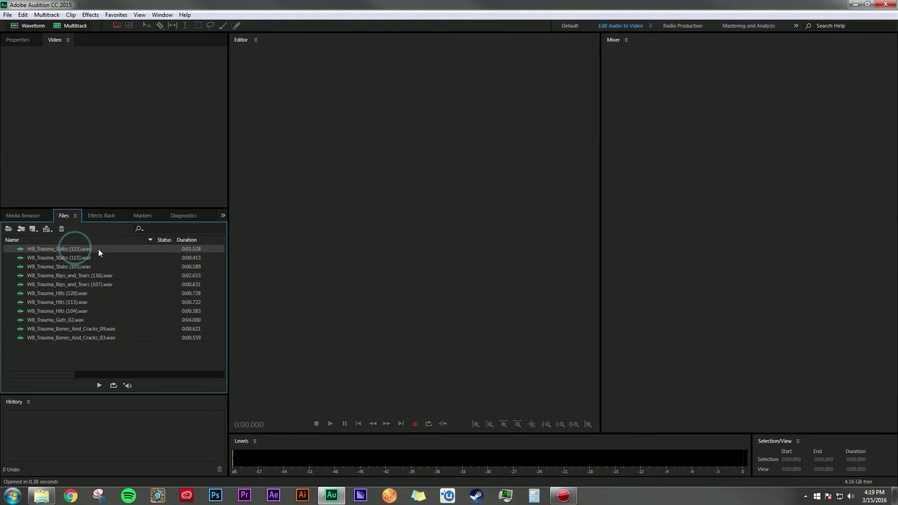
pyautogui.click(68, 276)
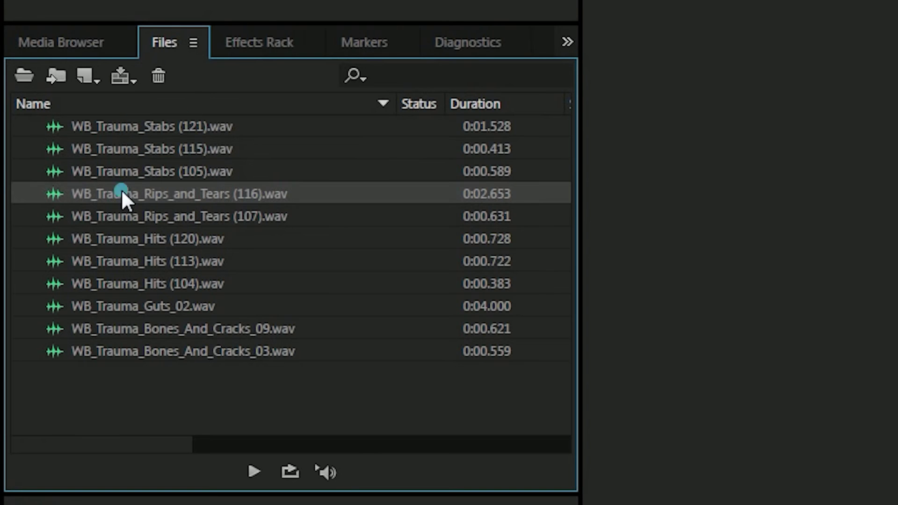
pyautogui.moveTo(123, 193); pyautogui.dragTo(172, 112)
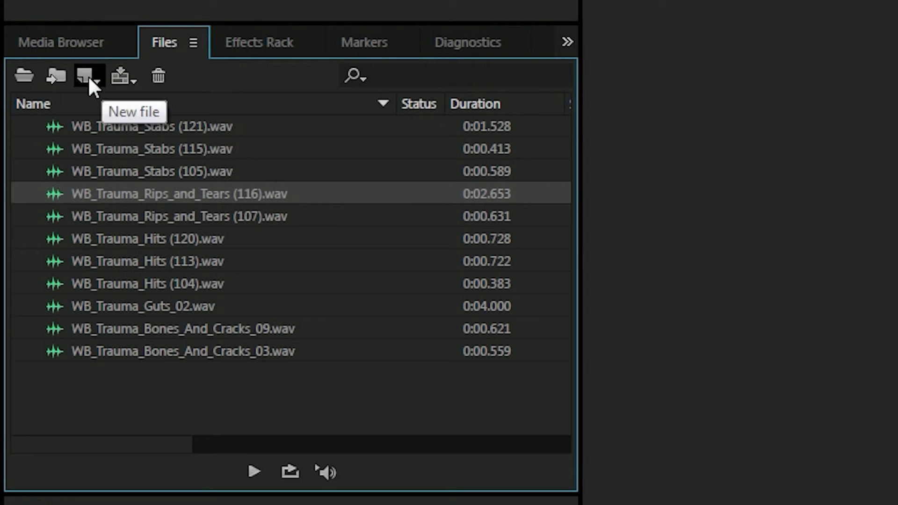
pyautogui.click(208, 352)
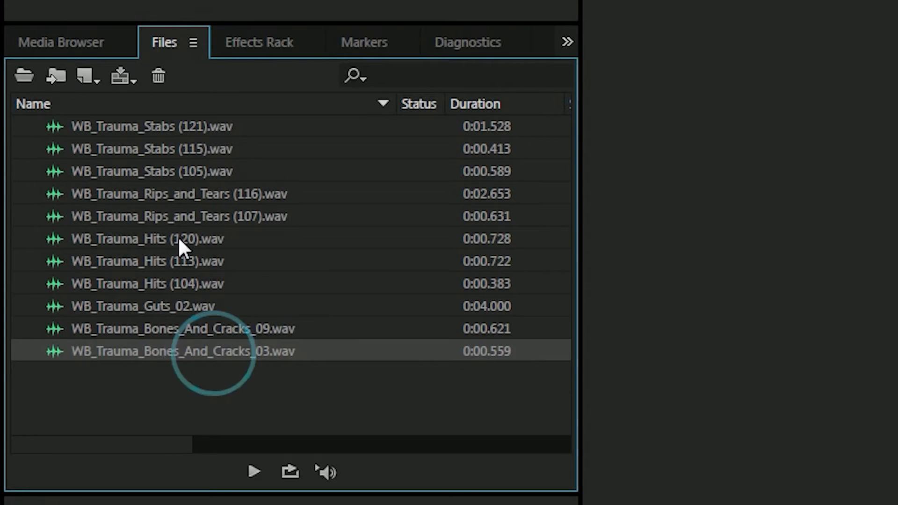
pyautogui.click(178, 237)
pyautogui.click(174, 171)
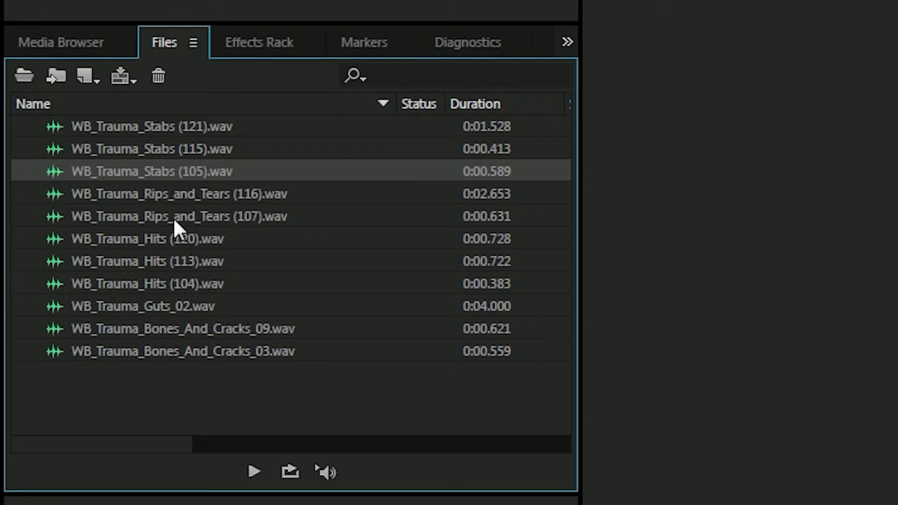
# Step: Clear the file selection and switch to the Media Browser
pyautogui.click(186, 391)
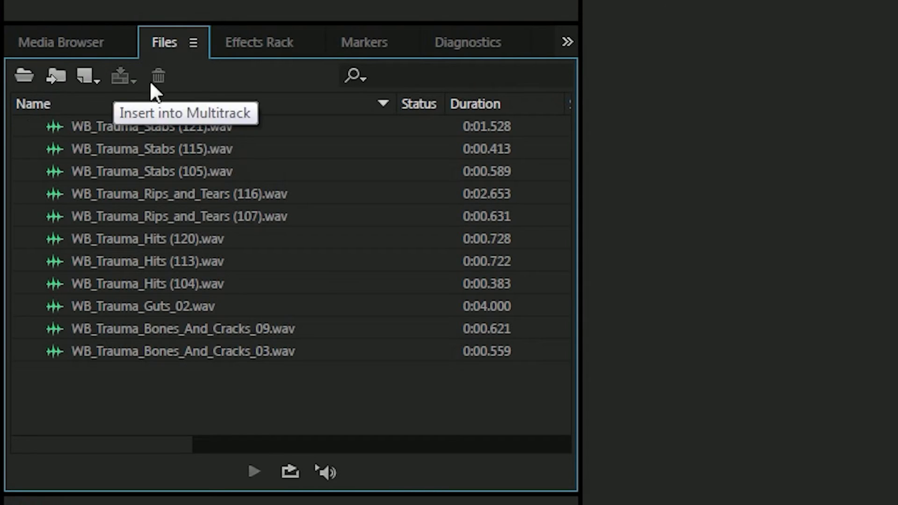
pyautogui.click(202, 378)
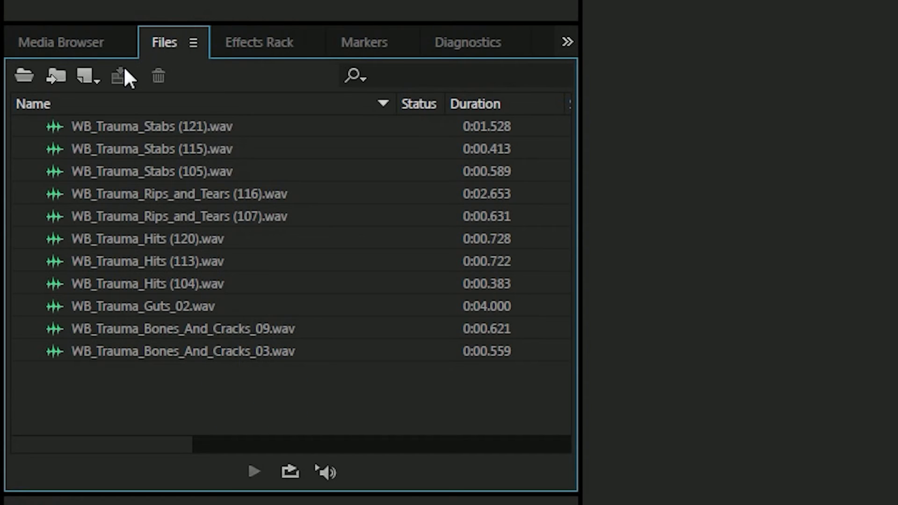
pyautogui.click(76, 41)
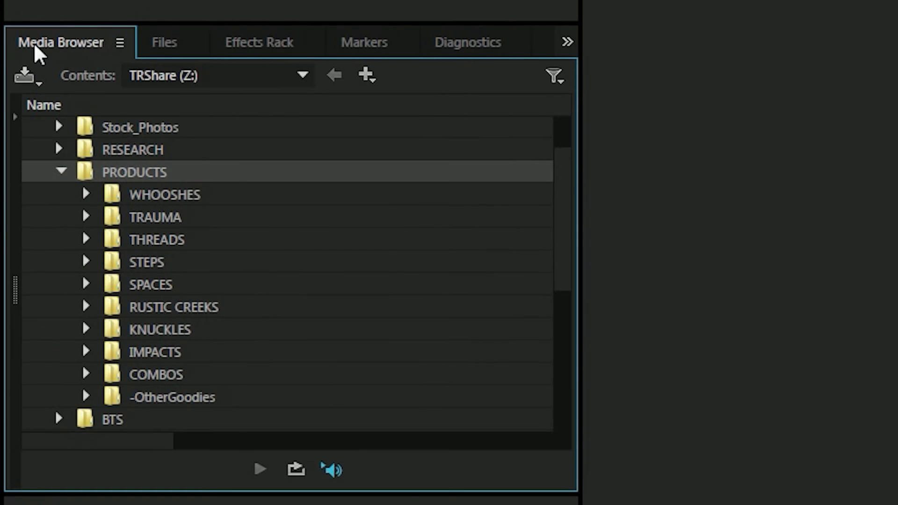
# Step: Check the Media Browser's drive list and stay on TRShare (Z:)
pyautogui.scroll(1, 137, 125)
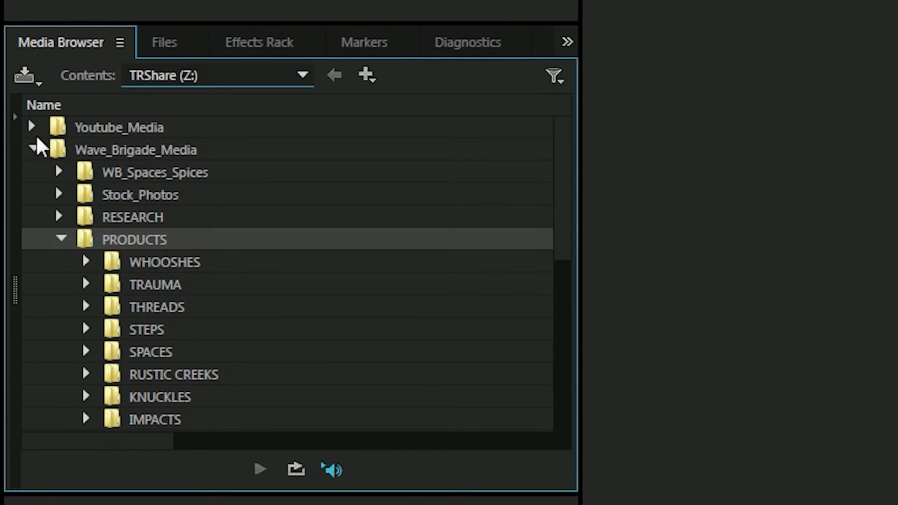
pyautogui.click(30, 78)
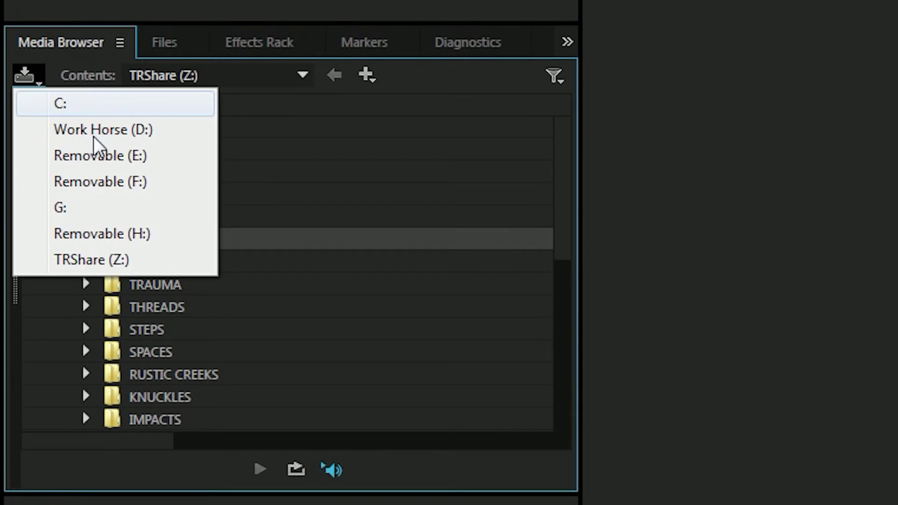
pyautogui.click(27, 80)
pyautogui.click(27, 79)
pyautogui.click(231, 189)
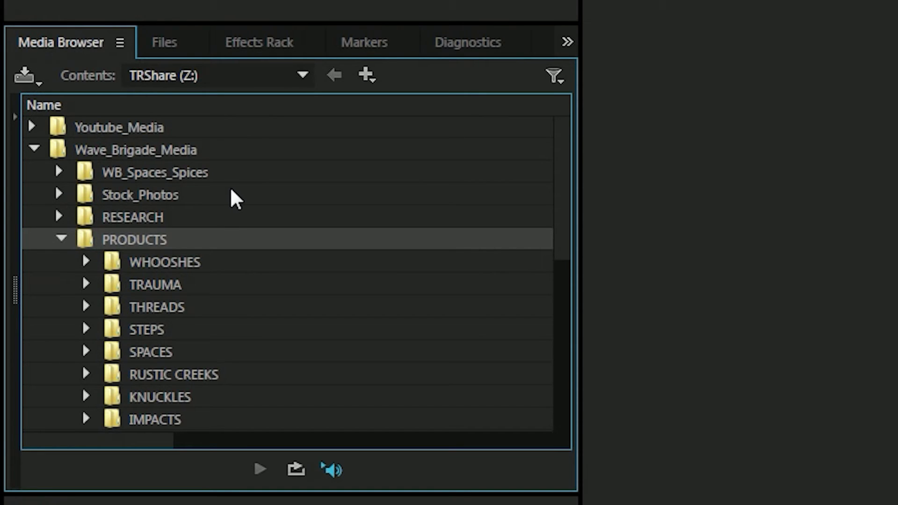
# Step: Briefly open and close WHOOSHES, then expand the TRAUMA folder
pyautogui.scroll(-1, 231, 190)
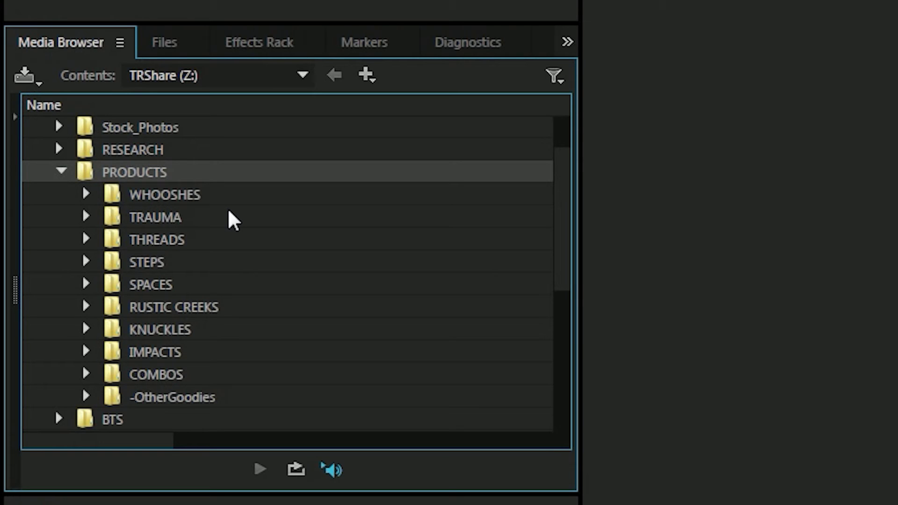
pyautogui.click(85, 194)
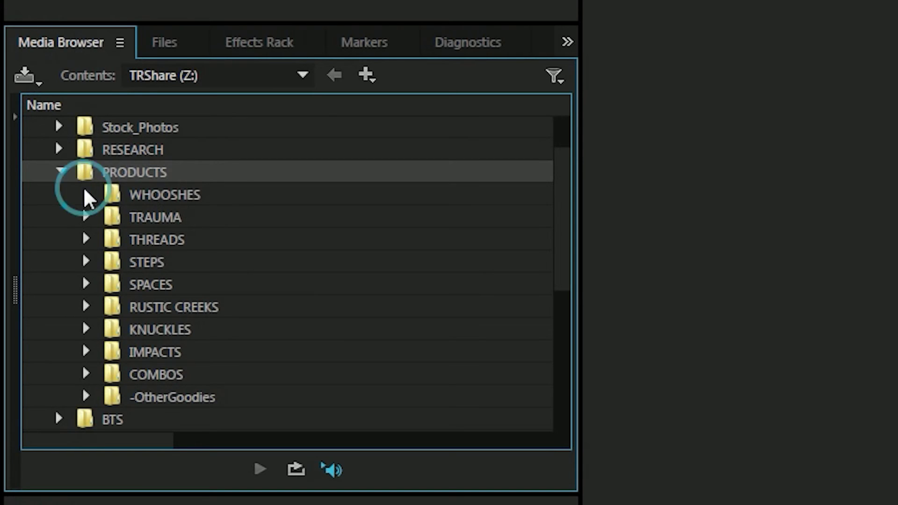
pyautogui.click(87, 193)
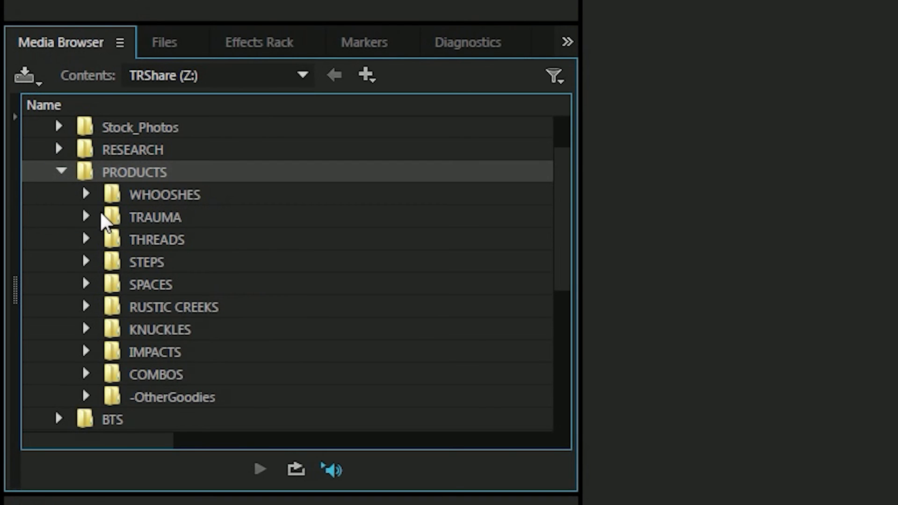
pyautogui.click(85, 216)
# Step: Auto-play previews of Stabs (121), (115), (105), Rips_and_Tears (107) and Hits (113)
pyautogui.click(113, 307)
pyautogui.scroll(-4, 267, 220)
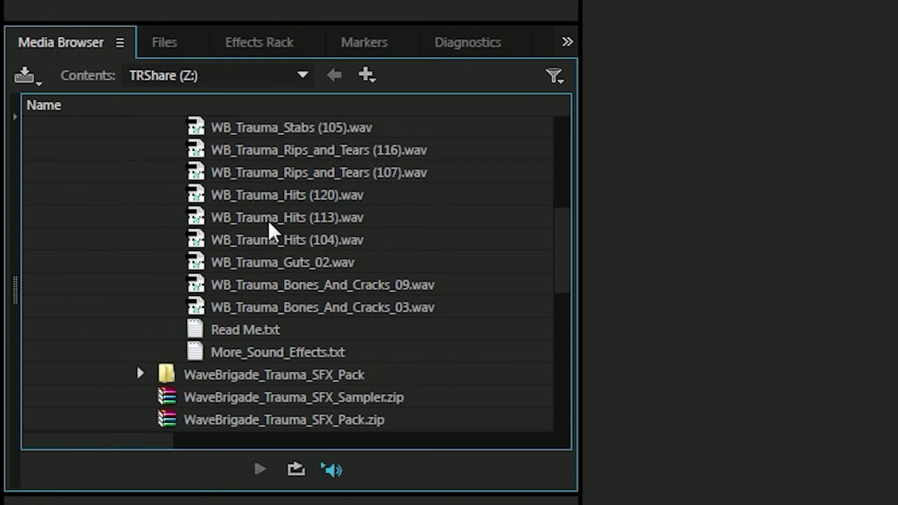
pyautogui.scroll(1, 258, 164)
pyautogui.click(256, 153)
pyautogui.click(277, 178)
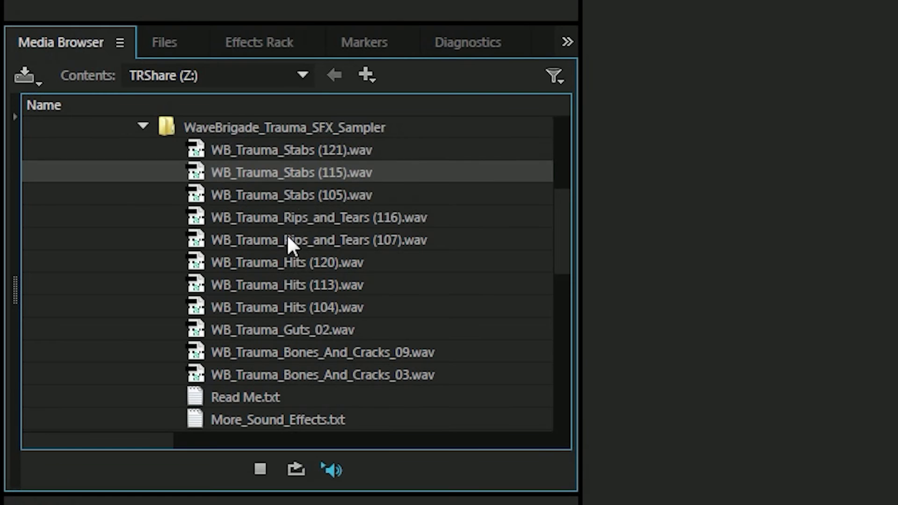
pyautogui.click(288, 236)
pyautogui.click(310, 278)
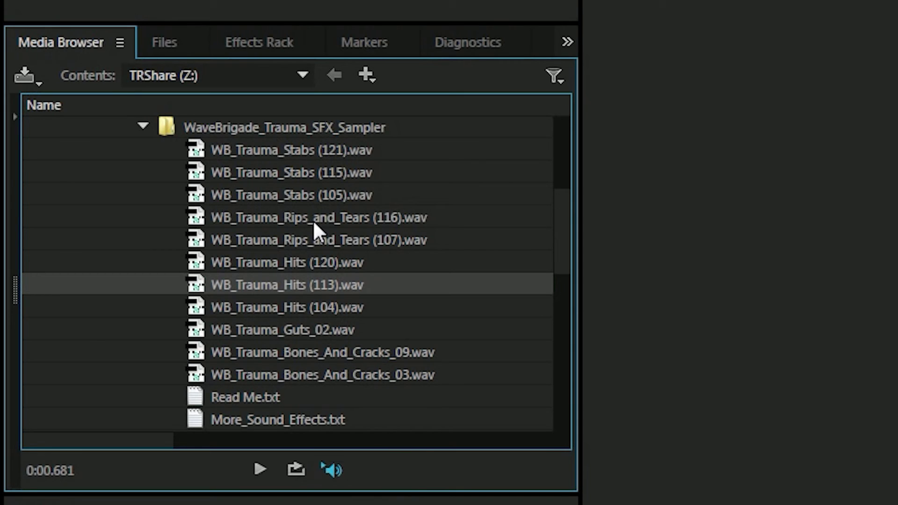
pyautogui.click(316, 196)
pyautogui.click(316, 172)
pyautogui.click(320, 146)
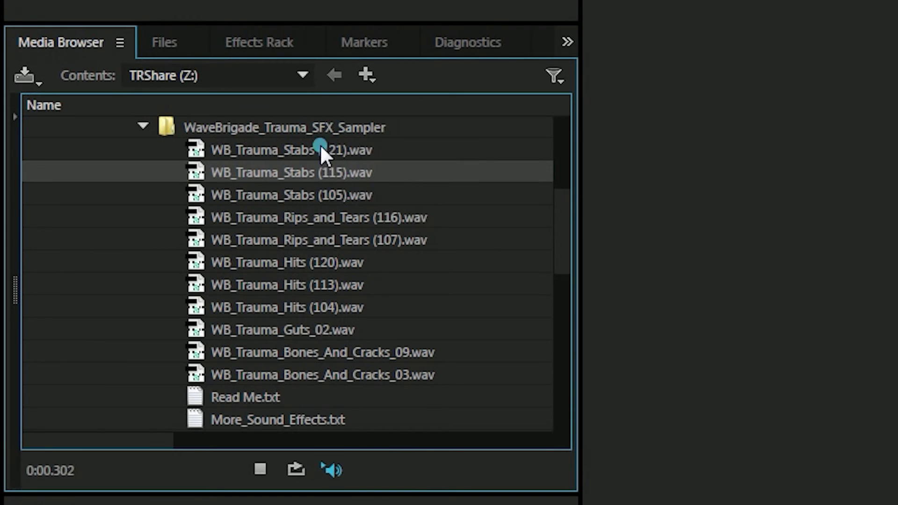
# Step: Turn off Auto-Play and manually play WB_Trauma_Rips_and_Tears (116).wav
pyautogui.click(330, 466)
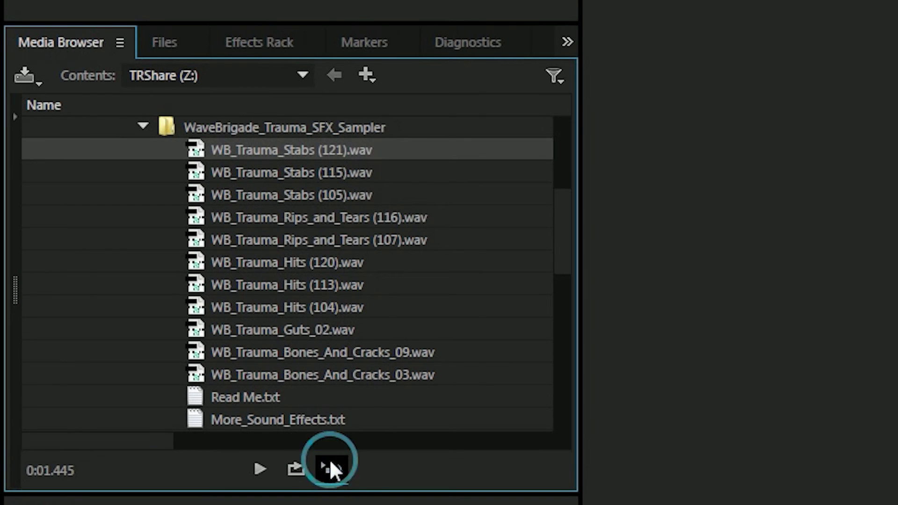
pyautogui.click(248, 224)
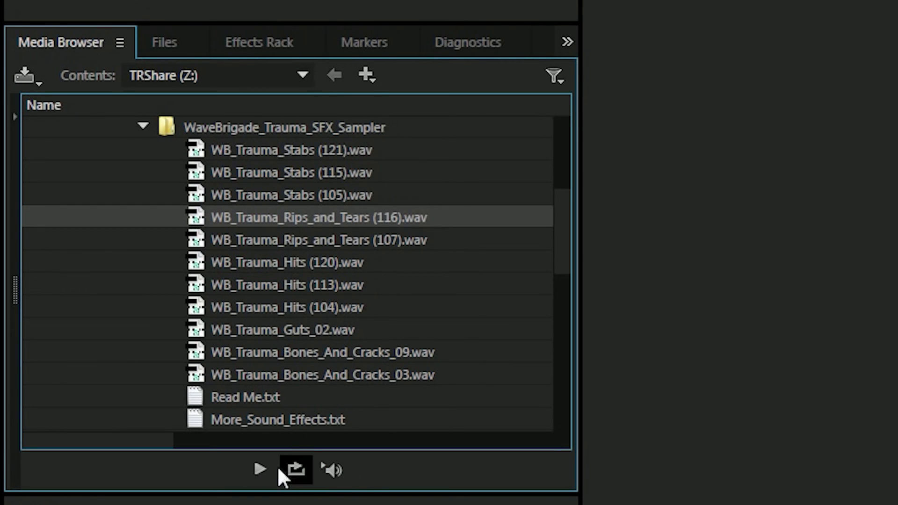
pyautogui.click(258, 468)
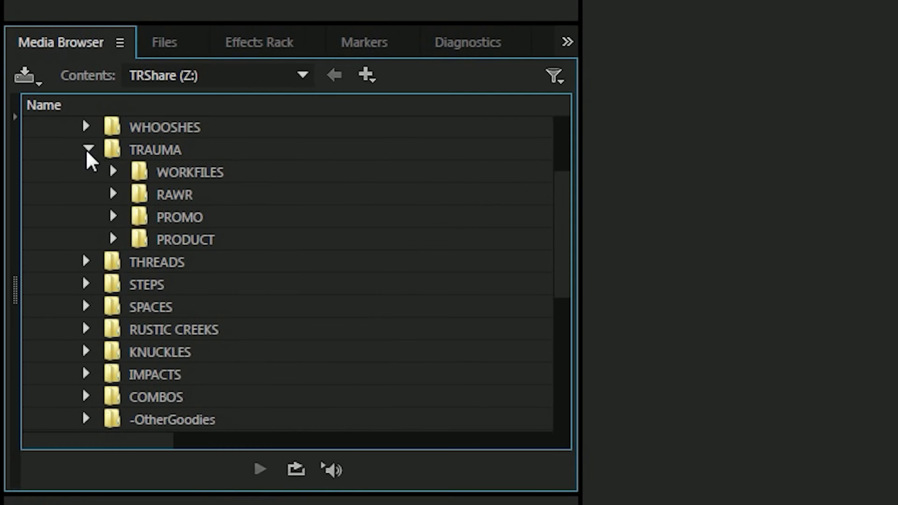
# Step: Collapse TRAUMA, enable Loop, and expand STEPS > PRODUCT > Steps Vol1 SFX Pack > WB_Steps_Puddle
pyautogui.click(89, 149)
pyautogui.click(296, 468)
pyautogui.click(87, 193)
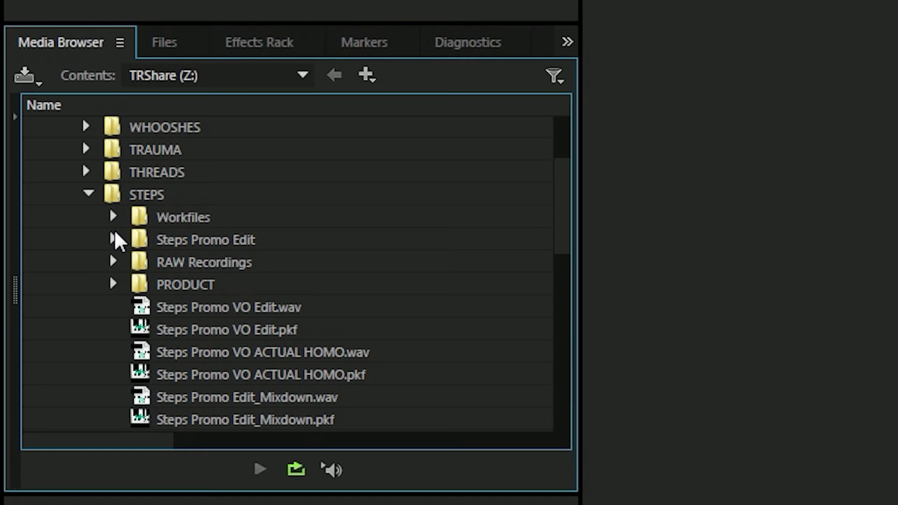
pyautogui.click(112, 282)
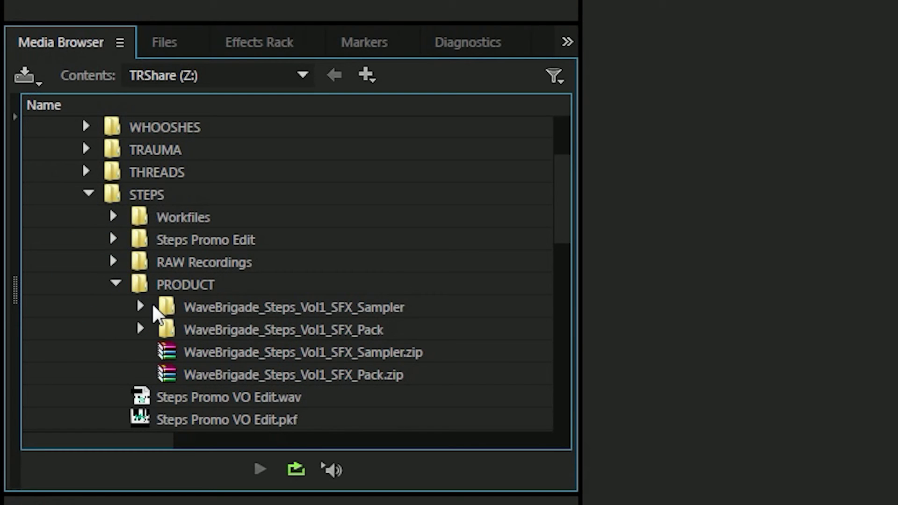
pyautogui.click(140, 329)
pyautogui.click(168, 172)
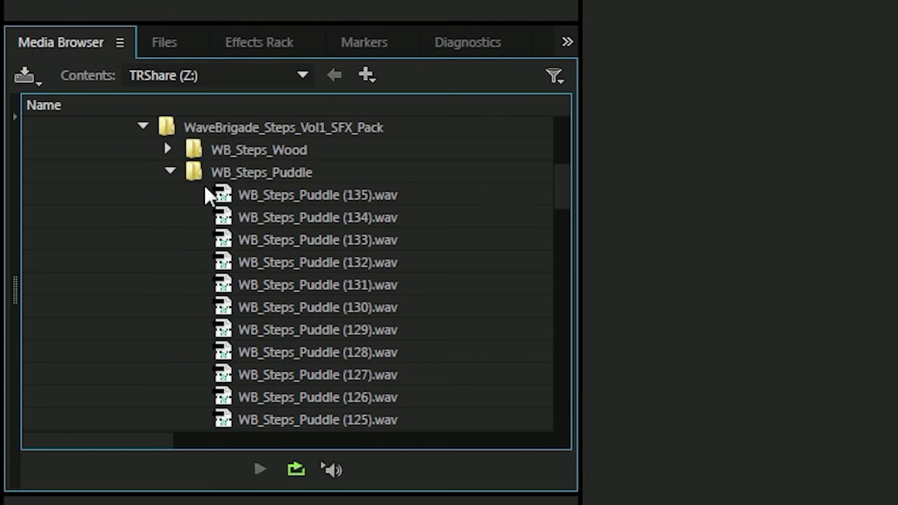
# Step: With Auto-Play on, loop-preview WB_Steps_Puddle (129).wav, then stop it and disable Loop
pyautogui.scroll(-1, 315, 185)
pyautogui.click(332, 469)
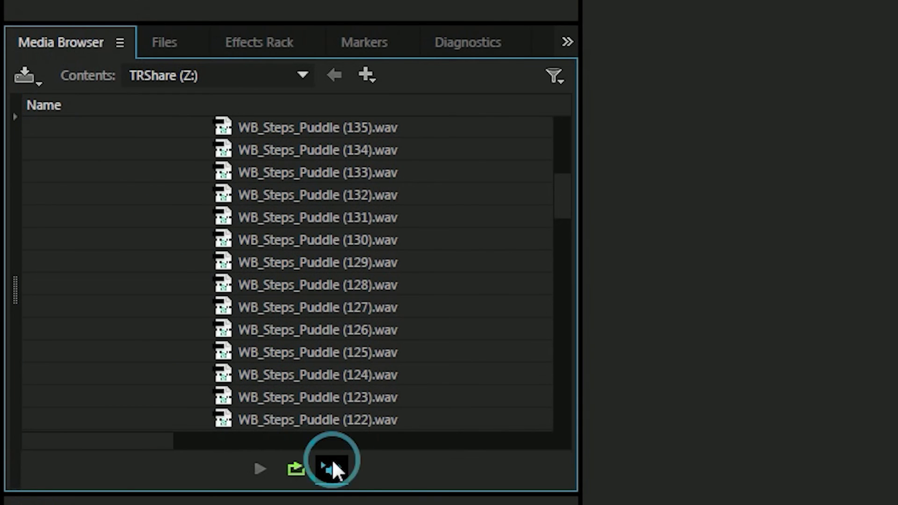
pyautogui.click(295, 471)
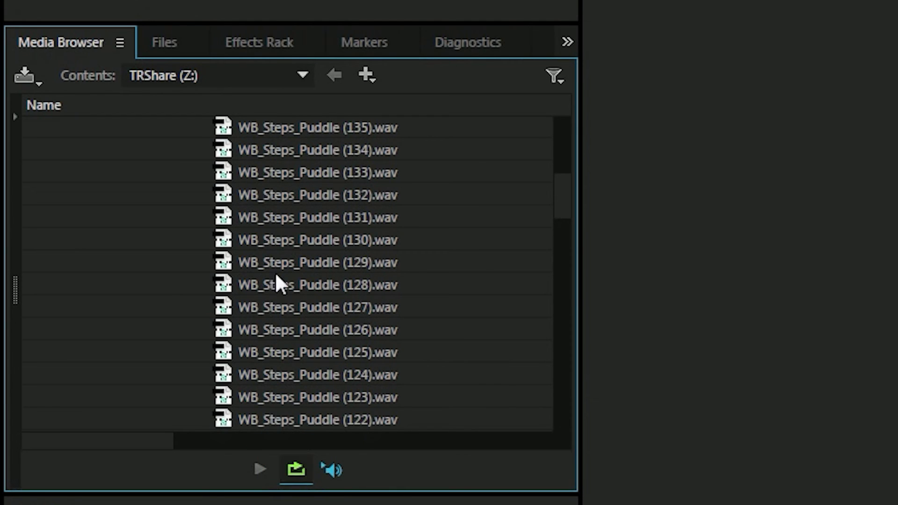
pyautogui.click(266, 261)
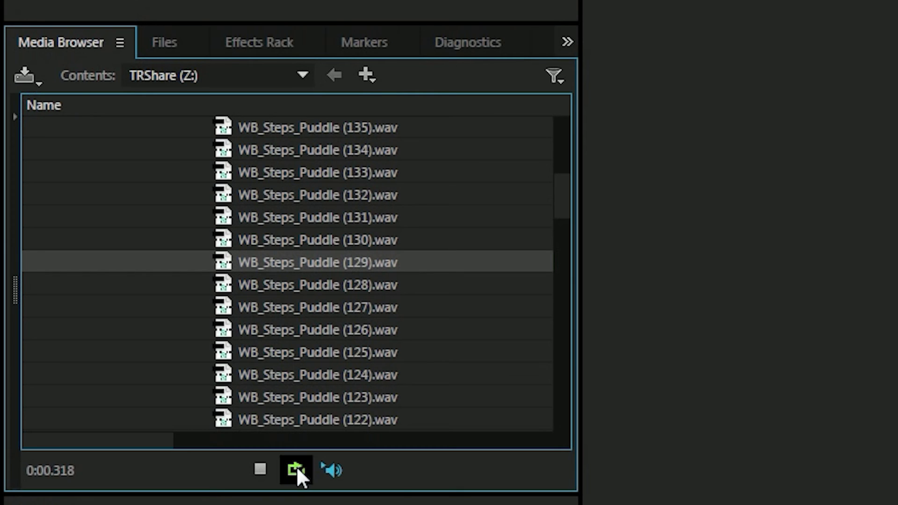
pyautogui.click(260, 469)
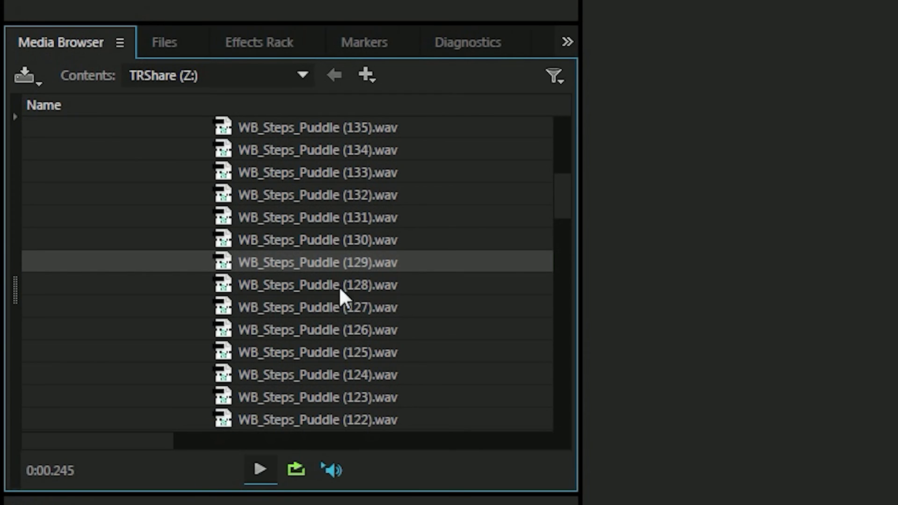
pyautogui.click(296, 469)
# Step: Collapse WB_Steps_Puddle, Steps Vol1 SFX Pack, PRODUCT and STEPS, then expand and recollapse TRAUMA
pyautogui.scroll(4, 224, 327)
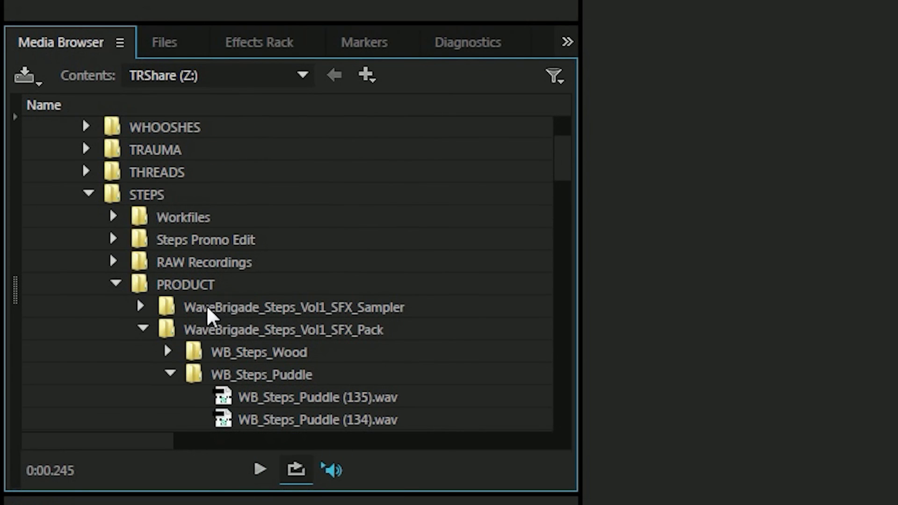
pyautogui.click(170, 372)
pyautogui.click(141, 329)
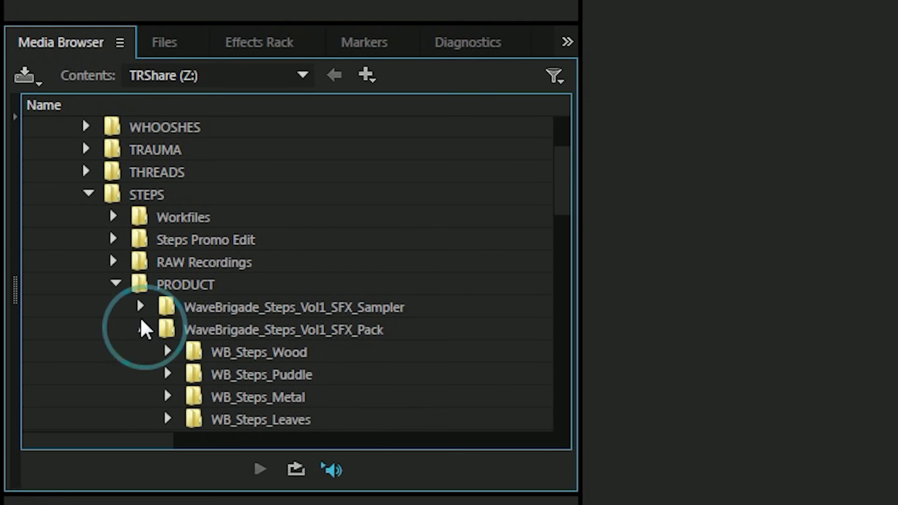
pyautogui.click(115, 285)
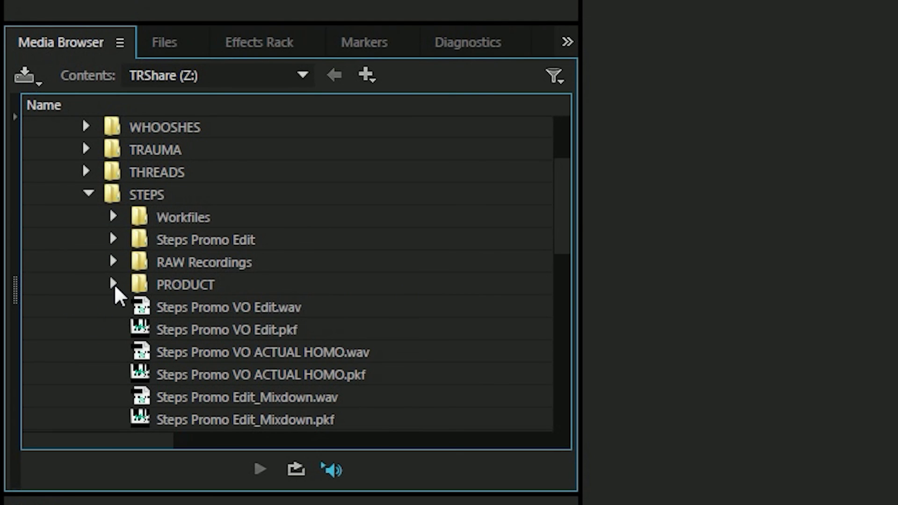
pyautogui.click(86, 196)
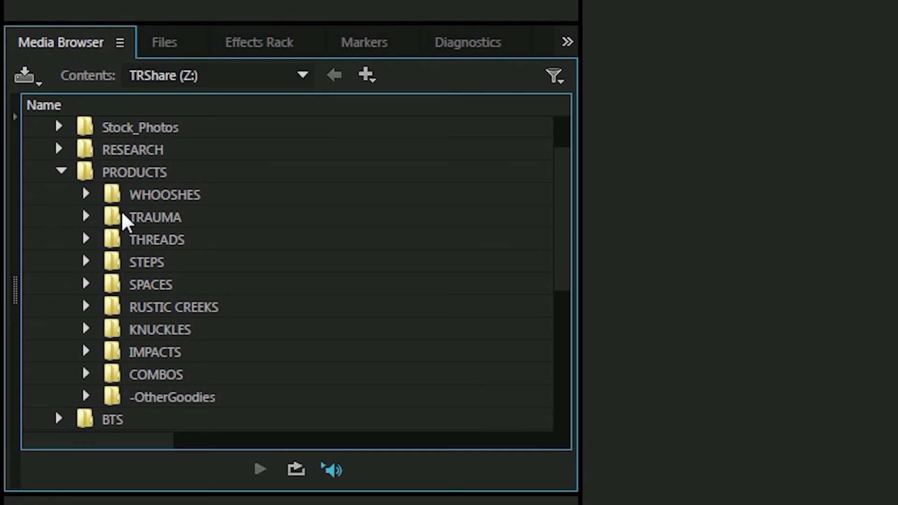
pyautogui.click(87, 216)
pyautogui.click(89, 217)
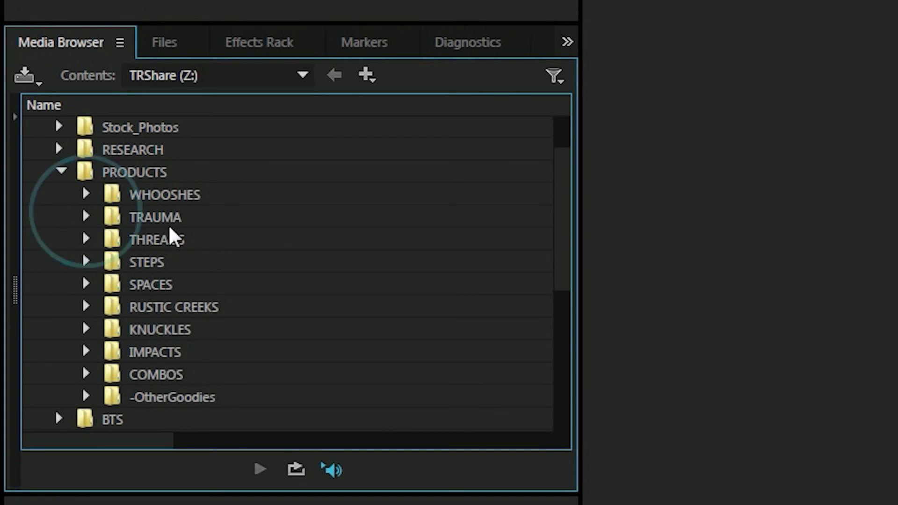